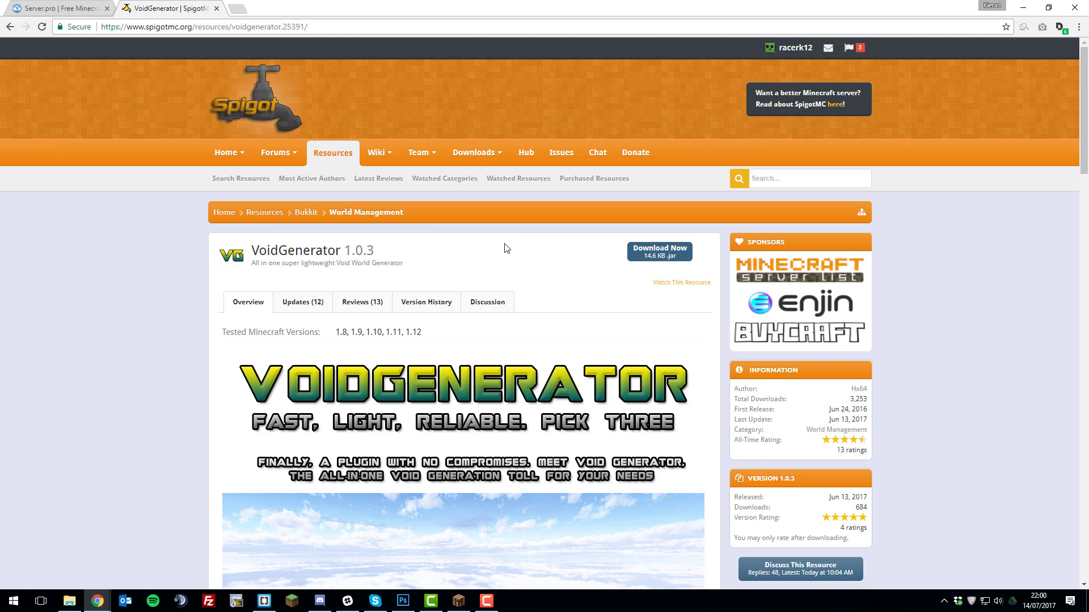
# Scroll through the VoidGenerator resource page to read its Configuration instructions
pyautogui.scroll(-3, 506, 248)
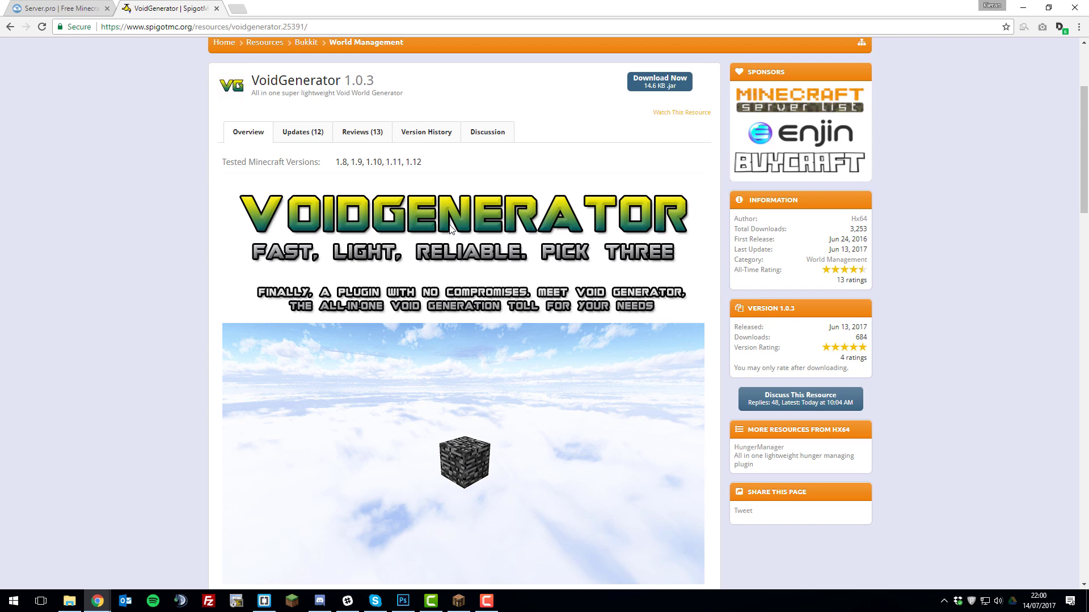
pyautogui.scroll(-3, 456, 241)
pyautogui.scroll(3, 397, 245)
pyautogui.scroll(-5, 479, 255)
pyautogui.scroll(-4, 472, 270)
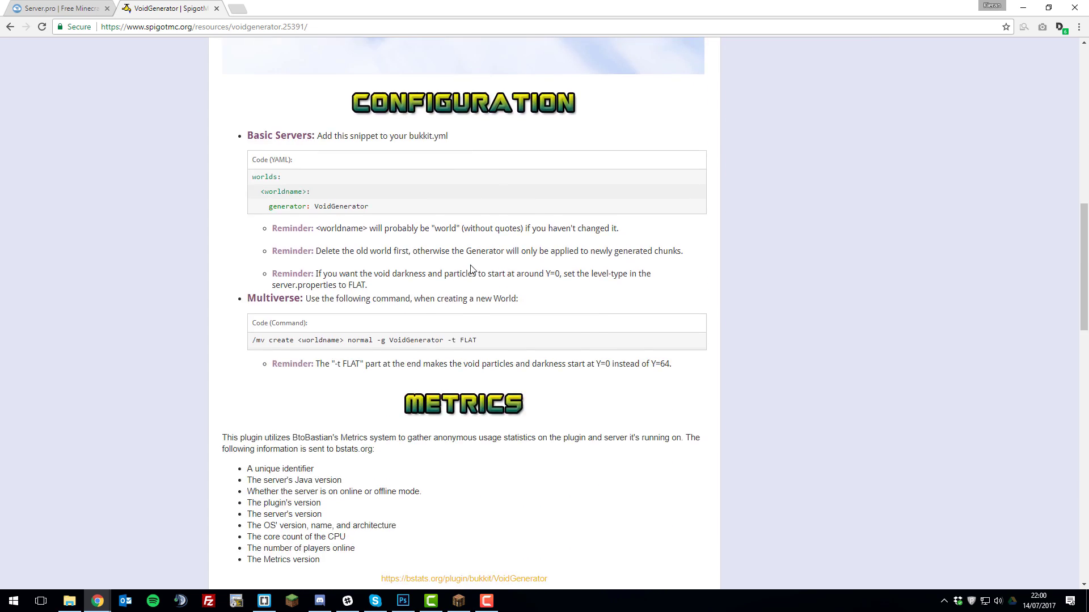
pyautogui.scroll(8, 474, 270)
pyautogui.scroll(3, 474, 271)
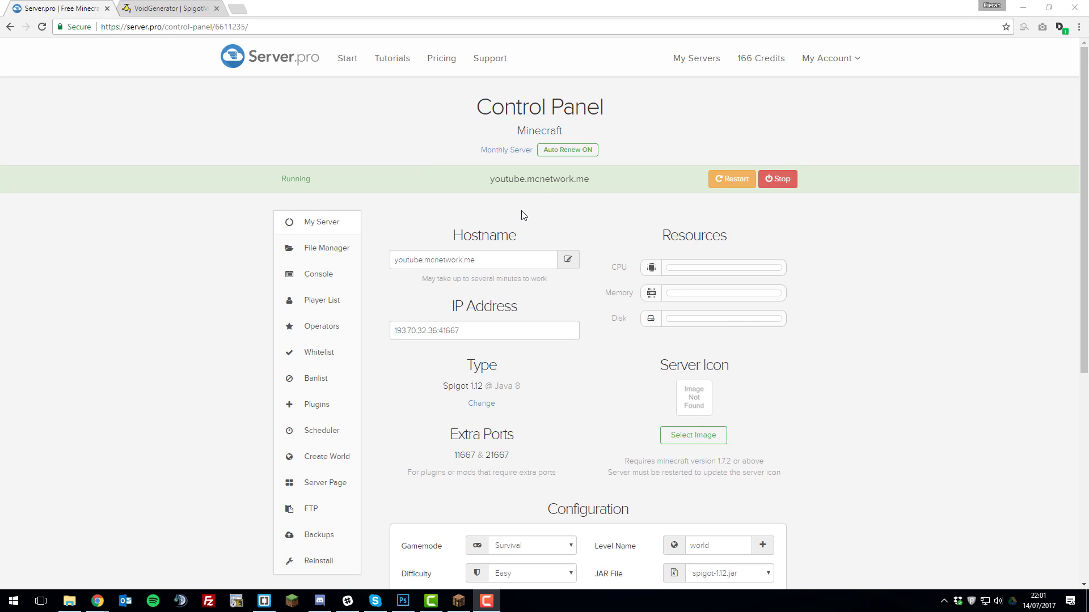
# Install the latest VoidGenerator from the Spigot Plugins list and restart the server
pyautogui.doubleClick(457, 389)
pyautogui.click(571, 346)
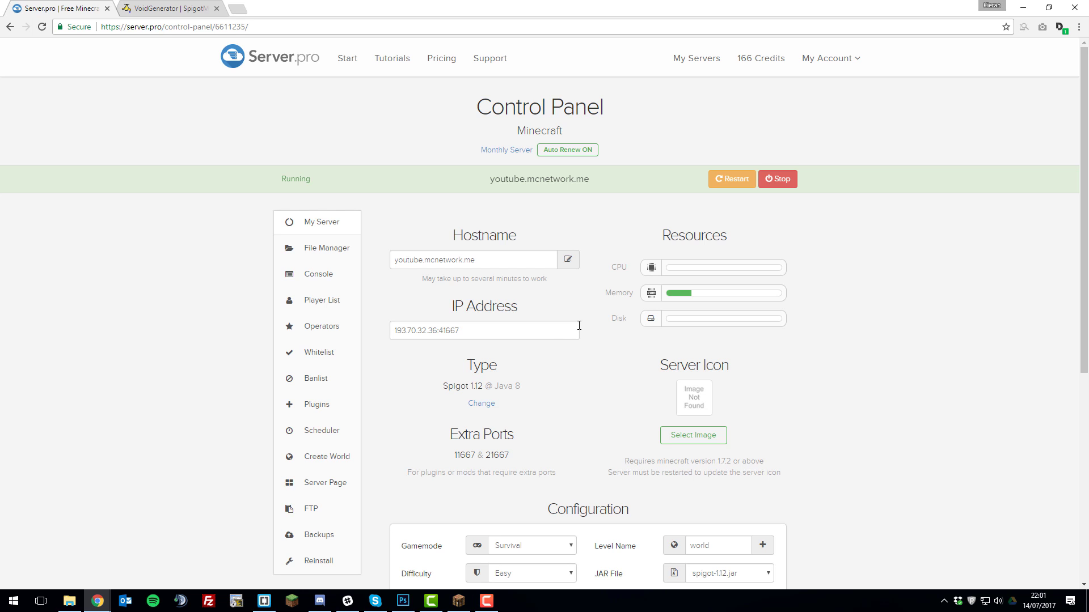
pyautogui.click(312, 405)
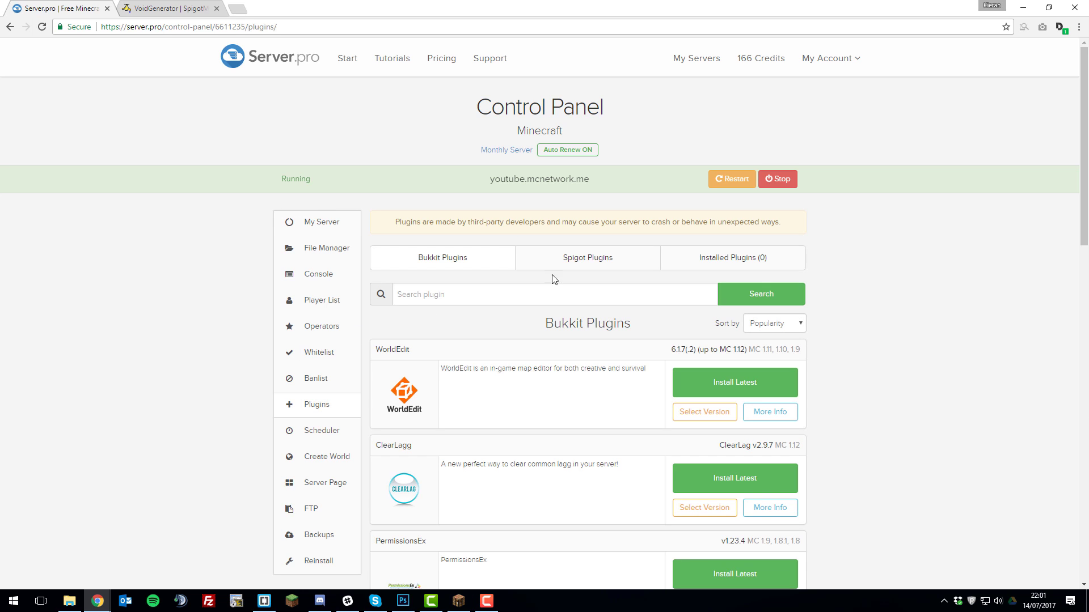
pyautogui.click(564, 266)
pyautogui.click(515, 295)
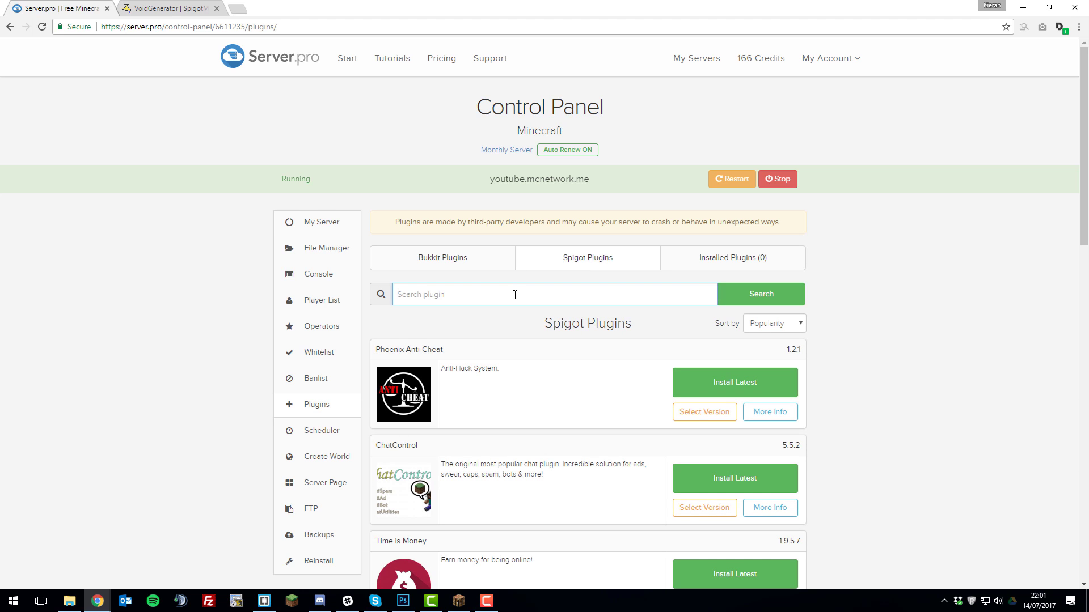
pyautogui.write('VoidGenerator')
pyautogui.press('Return')
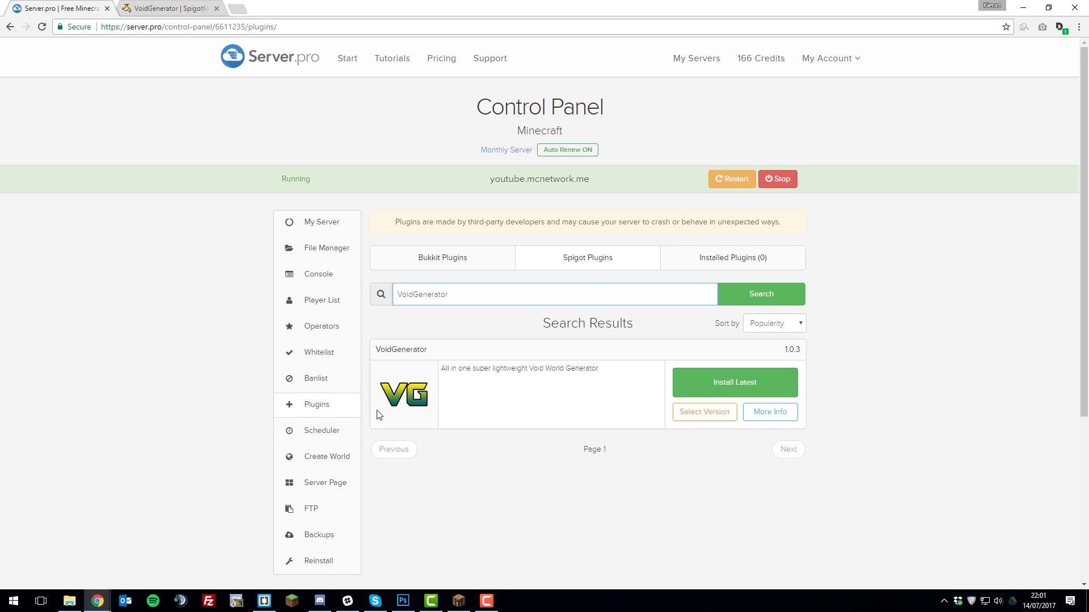
pyautogui.click(699, 384)
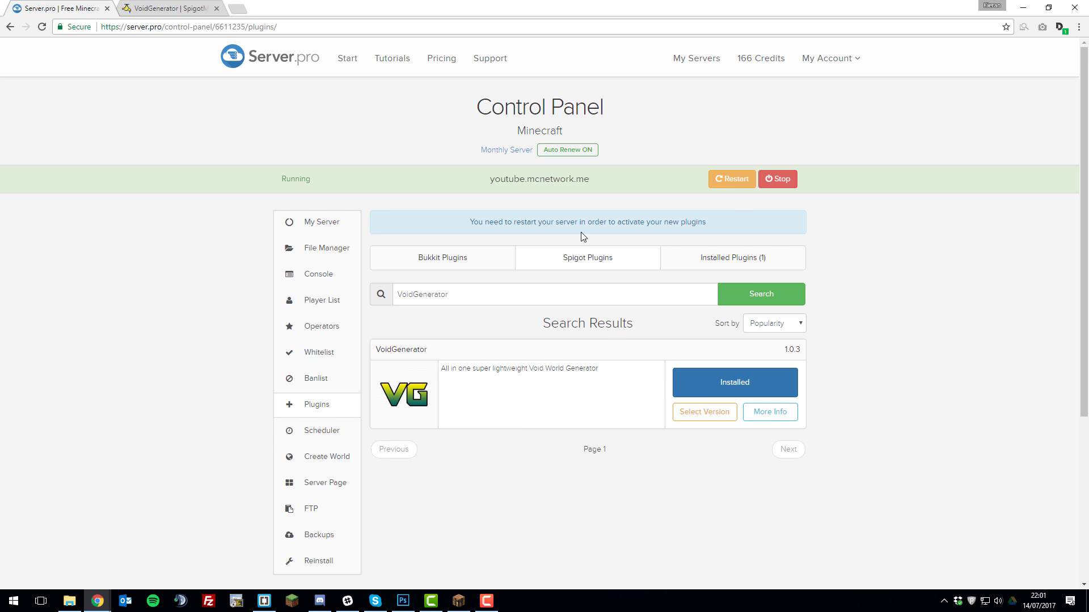
pyautogui.click(733, 180)
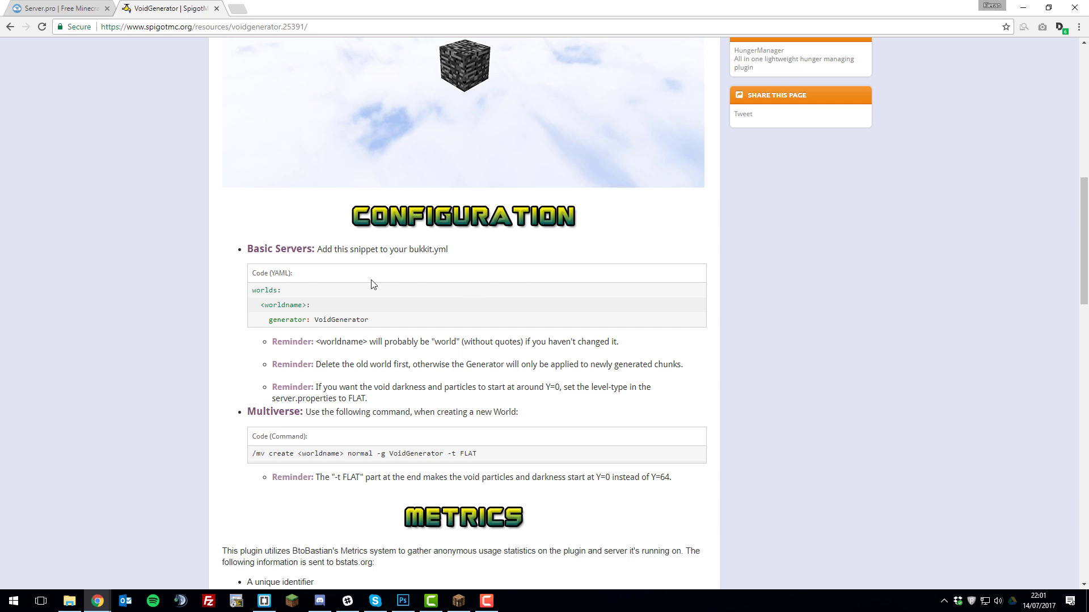
# Highlight the Basic Servers and Multiverse headings on the VoidGenerator page
pyautogui.moveTo(248, 250); pyautogui.dragTo(312, 250)
pyautogui.doubleClick(288, 413)
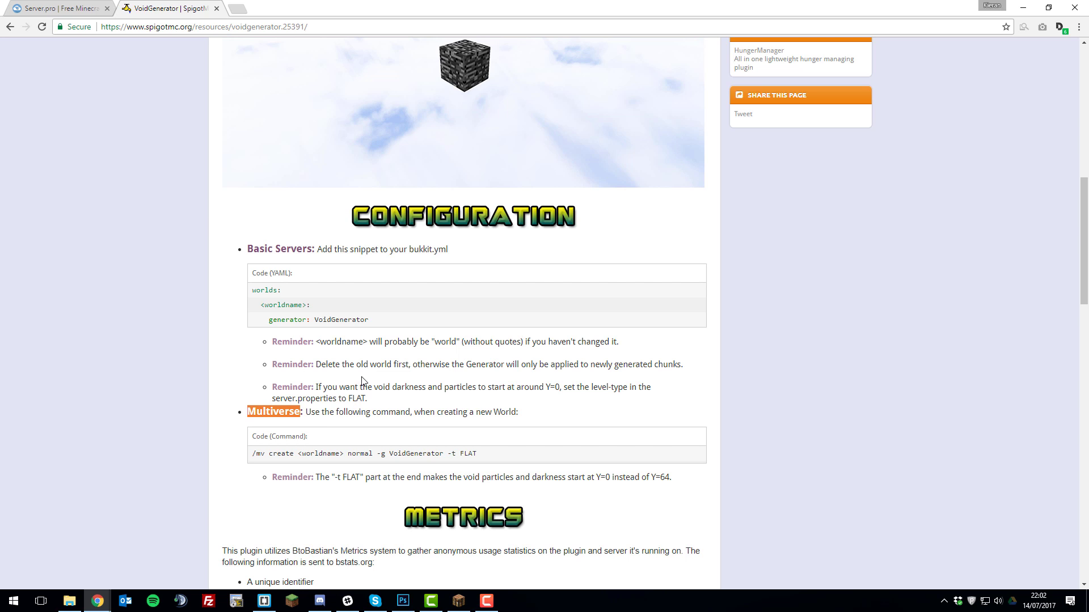
pyautogui.click(324, 297)
pyautogui.moveTo(248, 250); pyautogui.dragTo(316, 250)
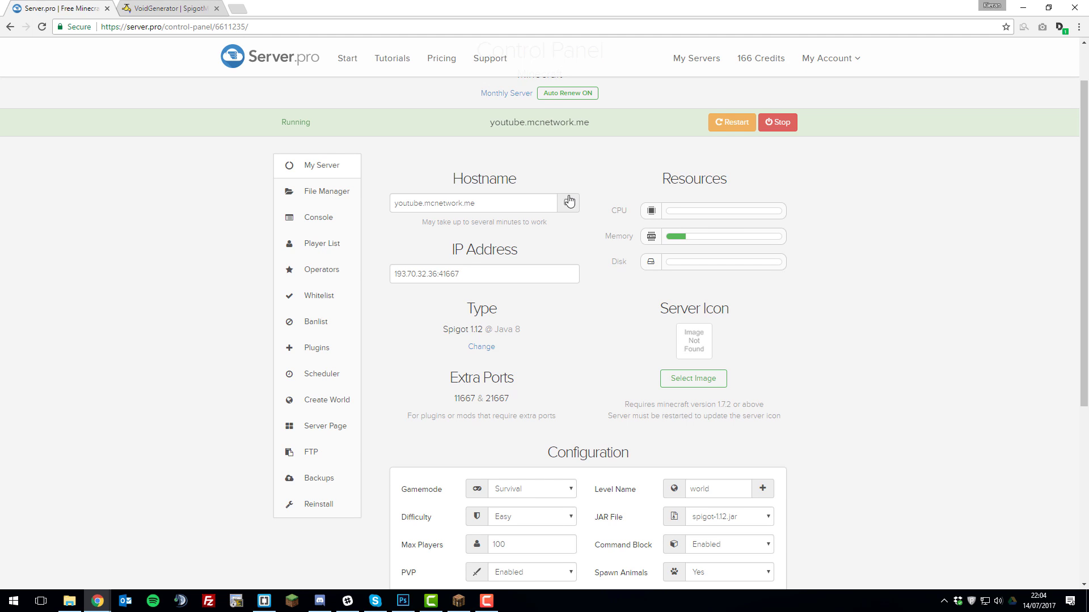
# Stop the server, delete the world folder in File Manager, and open bukkit.yml
pyautogui.click(773, 128)
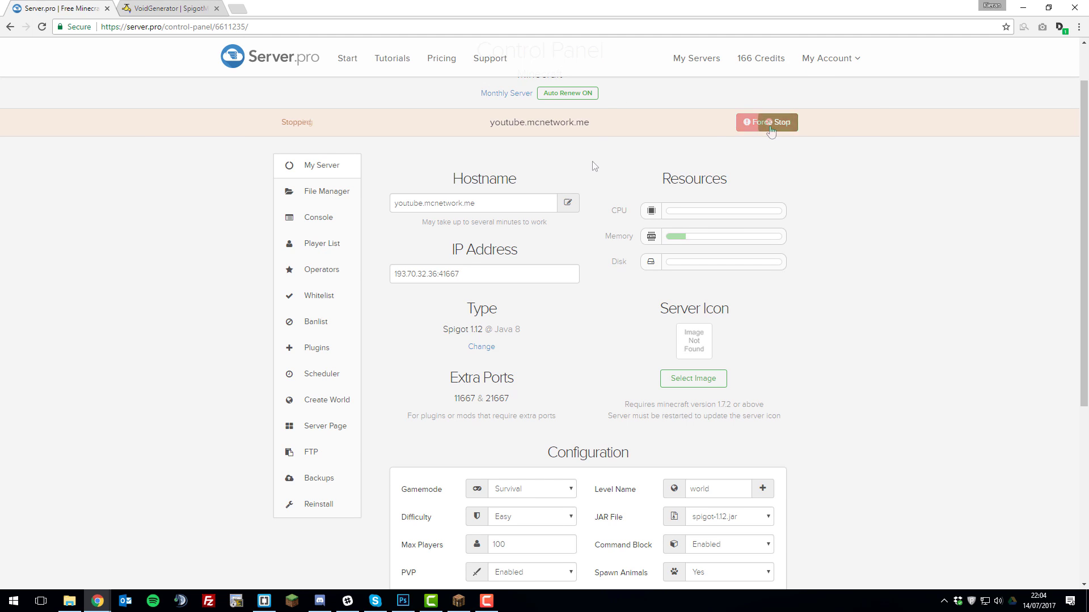
pyautogui.click(331, 200)
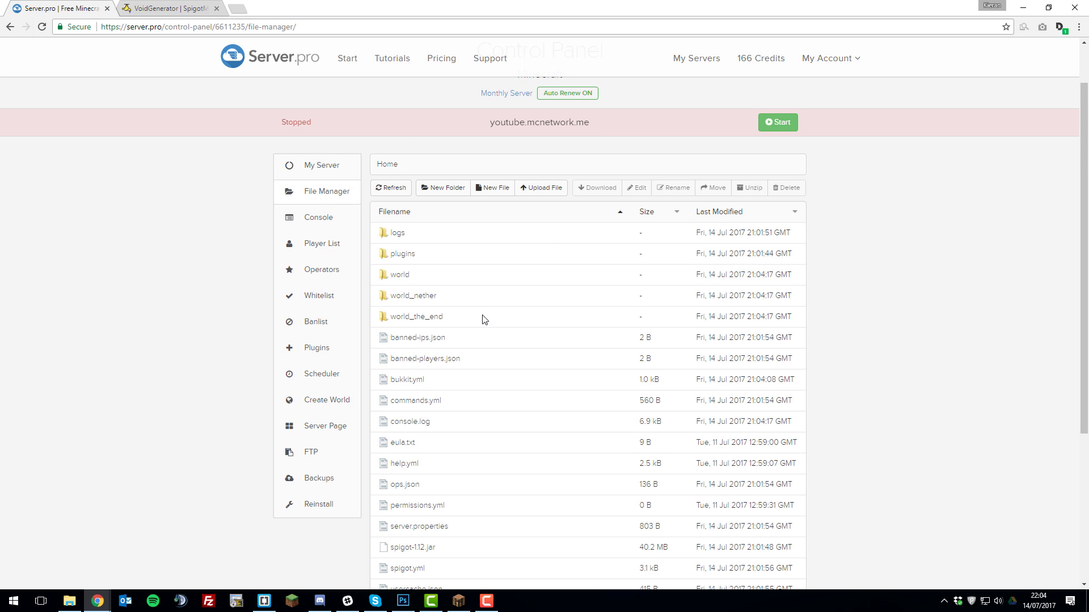
pyautogui.click(454, 284)
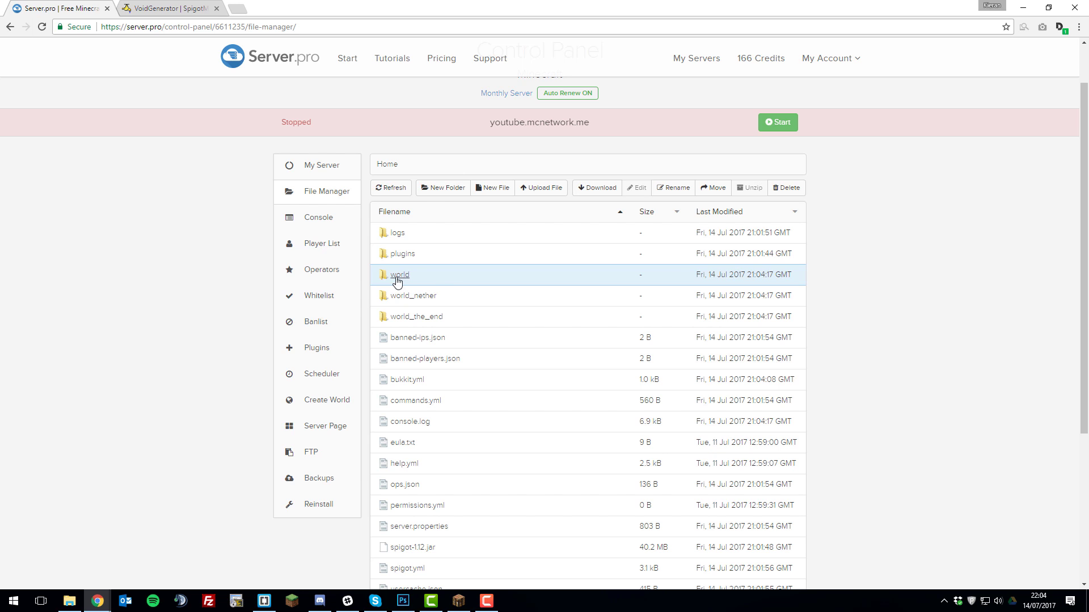
pyautogui.click(786, 192)
pyautogui.click(597, 95)
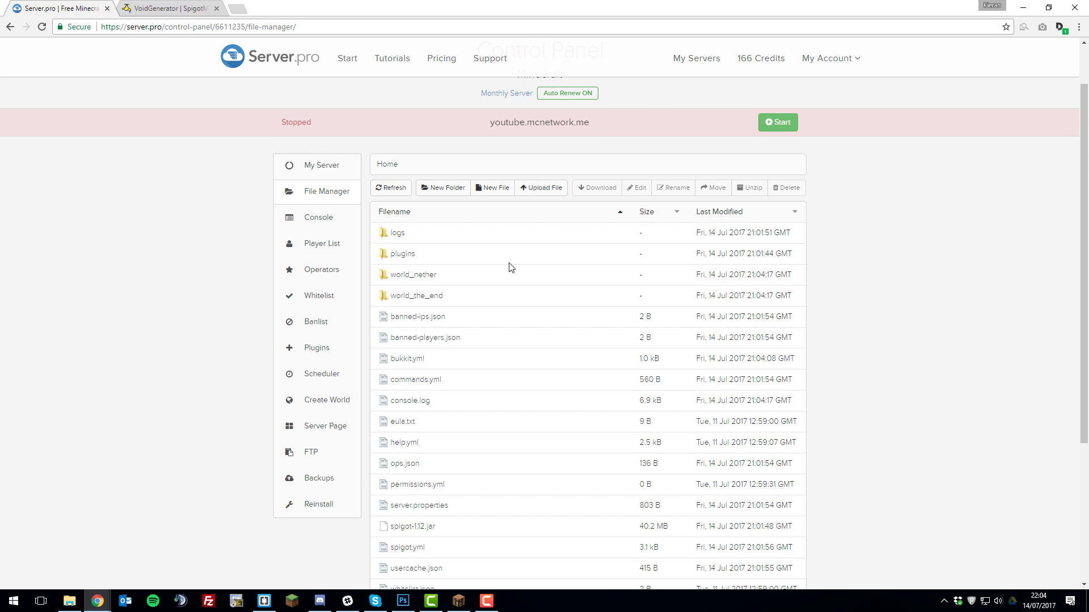
pyautogui.click(406, 359)
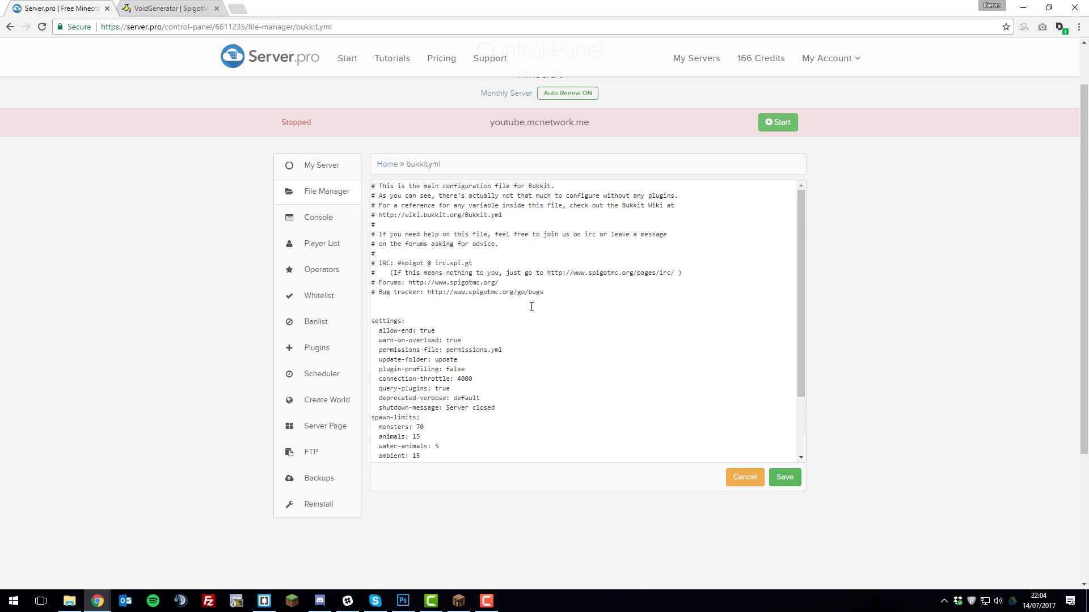
# Add a worlds section giving world the line 'generator: VoidGenerator' in bukkit.yml
pyautogui.scroll(-1, 513, 313)
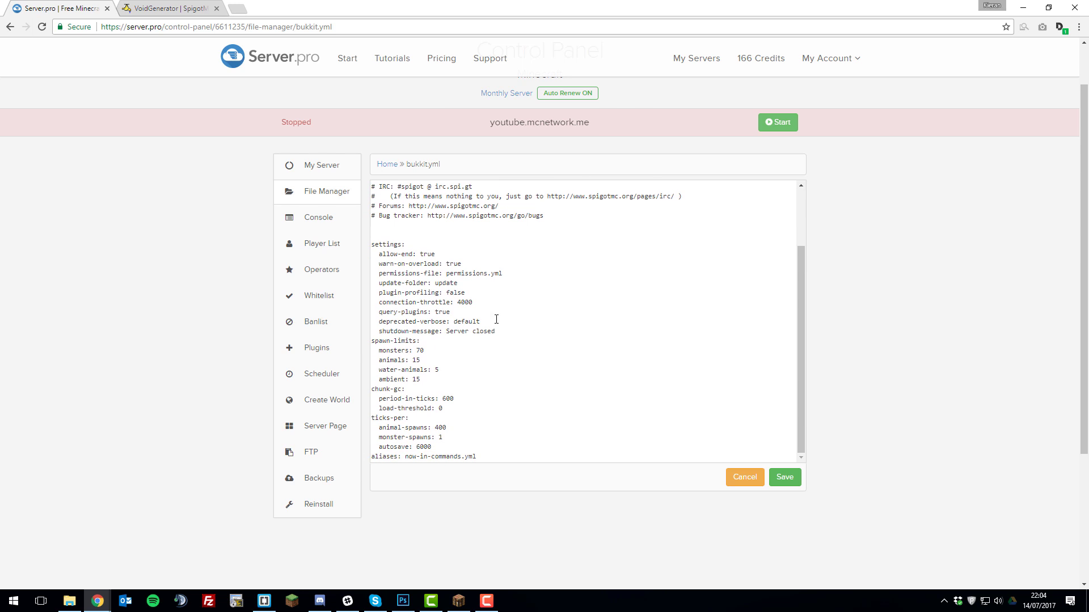
pyautogui.click(496, 454)
pyautogui.press('Return')
pyautogui.write('worlds:')
pyautogui.press('Return')
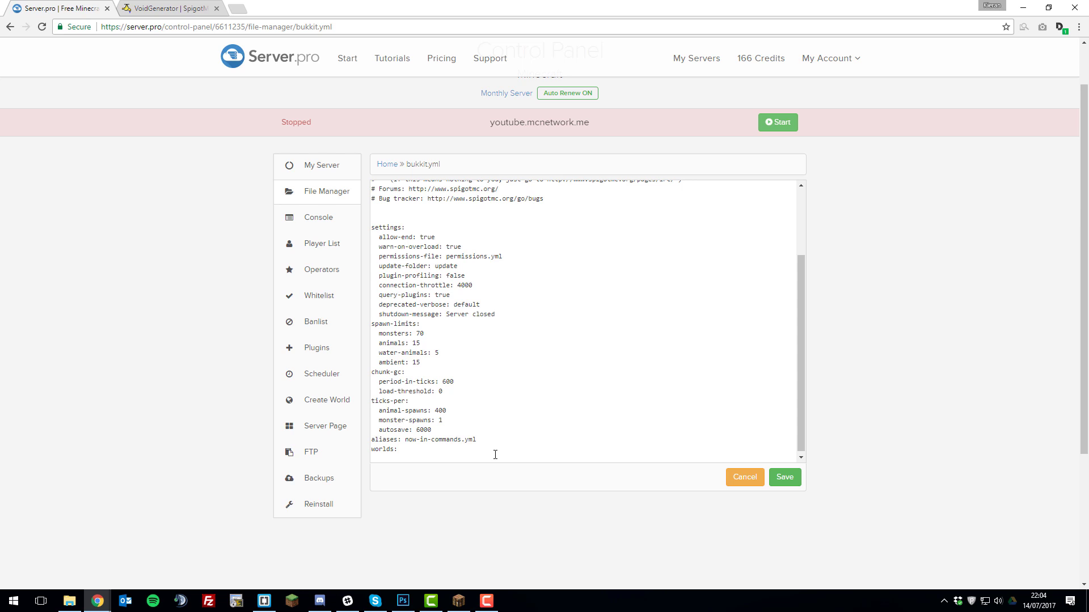
pyautogui.write('world:')
pyautogui.press('Return')
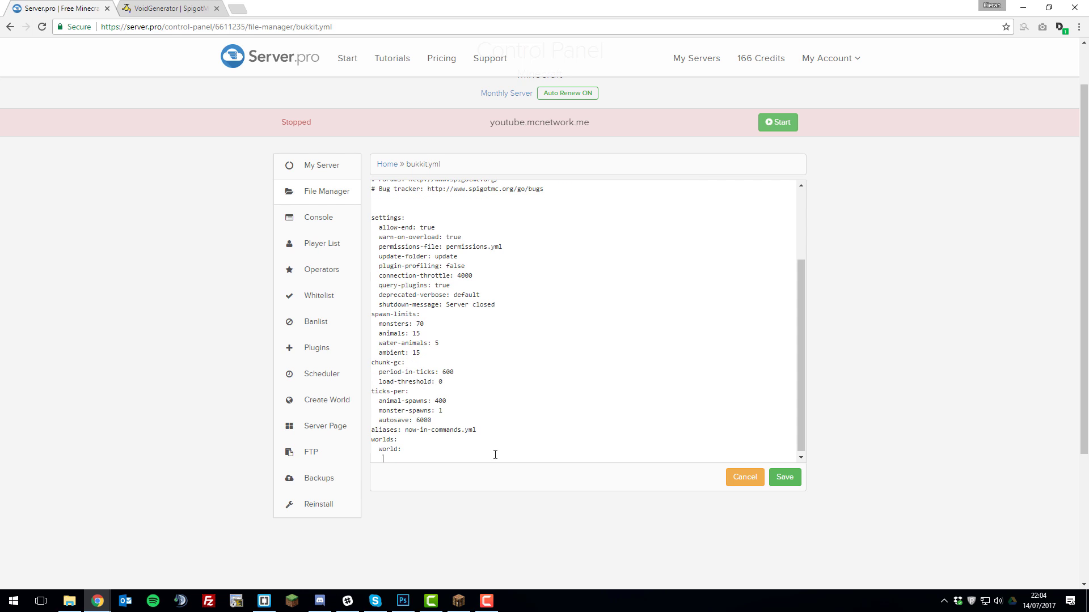
pyautogui.write('generator: VoidGenerator')
# Save bukkit.yml and start the server again
pyautogui.click(785, 477)
pyautogui.click(781, 127)
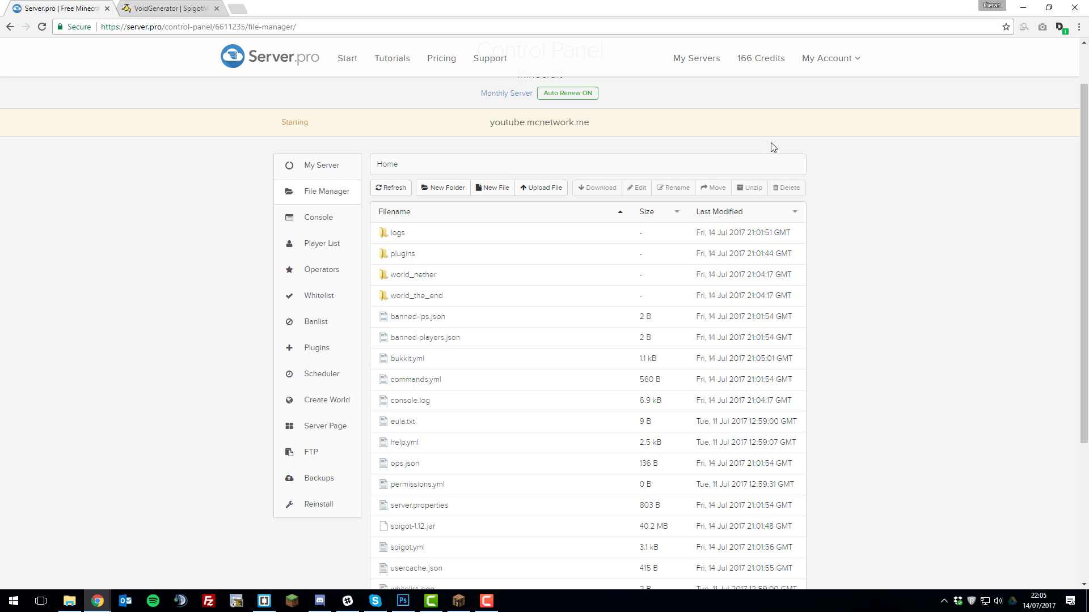
pyautogui.click(334, 167)
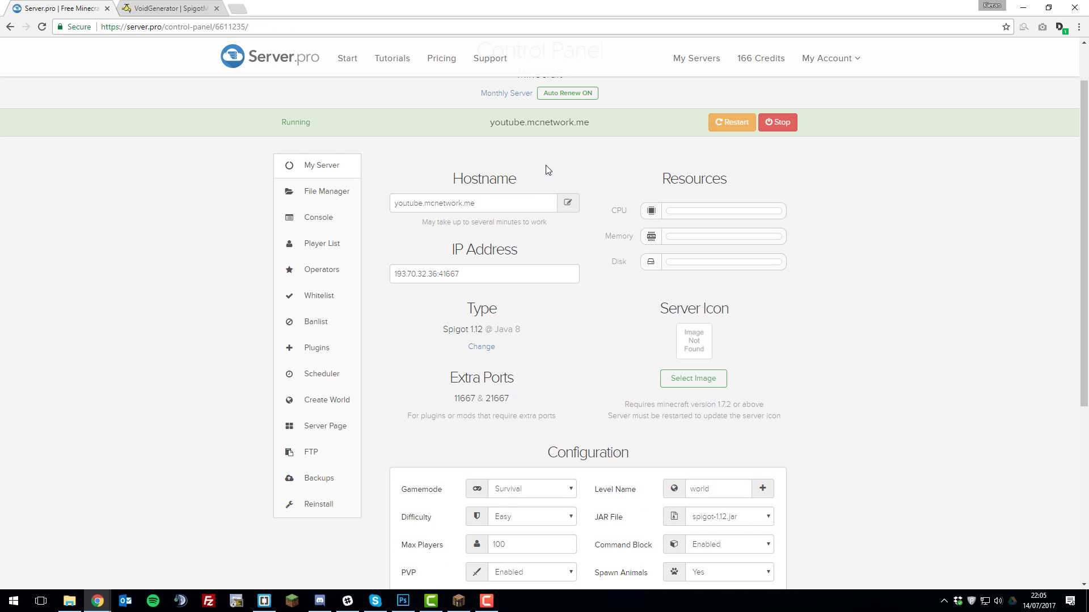
# Switch over to the Minecraft game window
pyautogui.hotkey('alt', 'Tab')
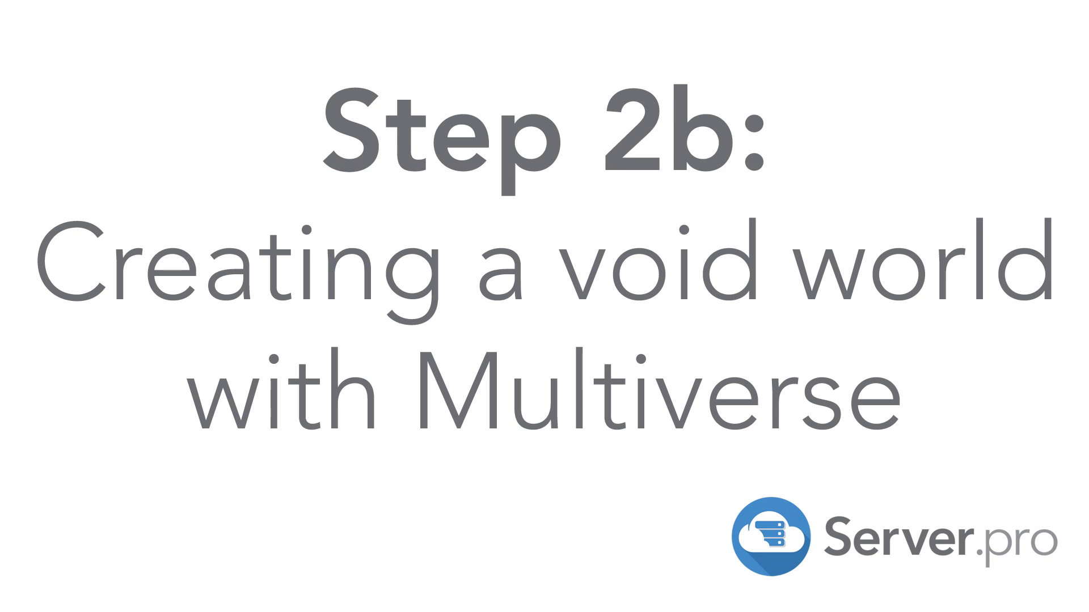
# Highlight the Multiverse world-creation command in VoidGenerator's Configuration section
pyautogui.scroll(2, 258, 366)
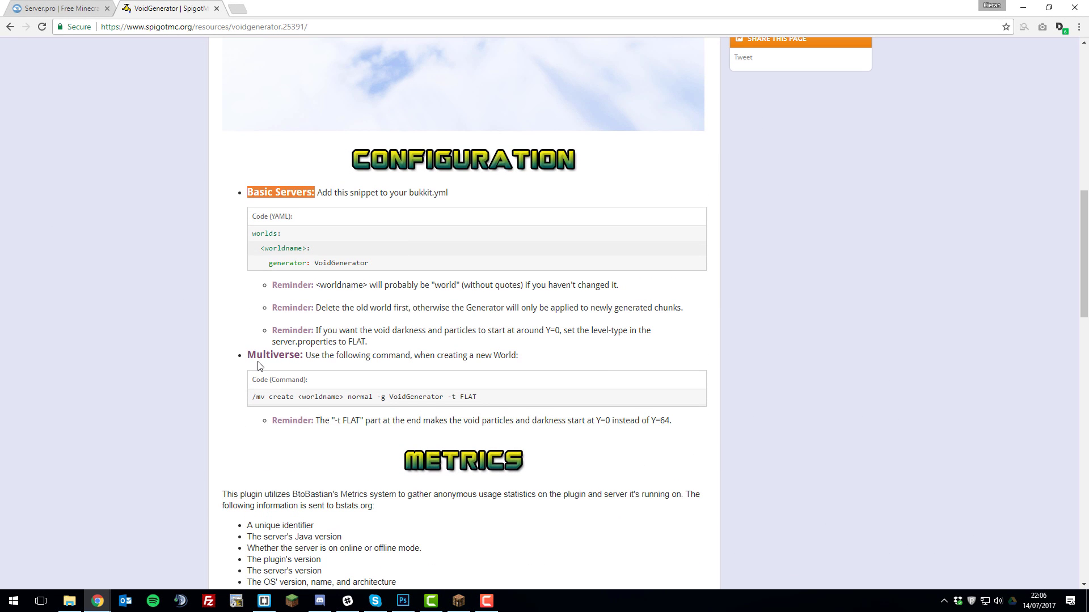
pyautogui.moveTo(248, 355); pyautogui.dragTo(301, 355)
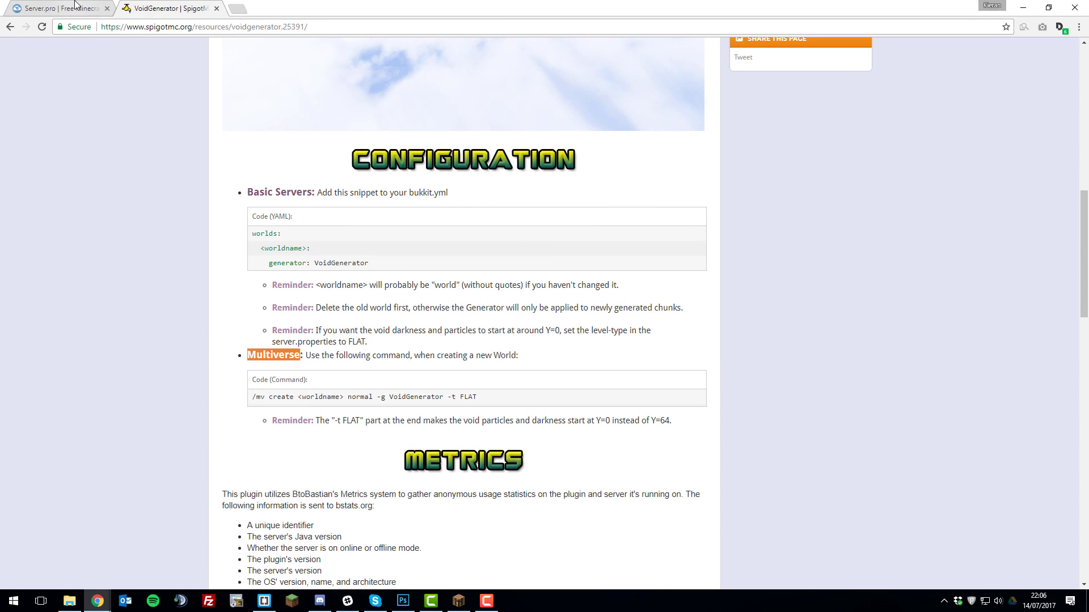
pyautogui.click(77, 5)
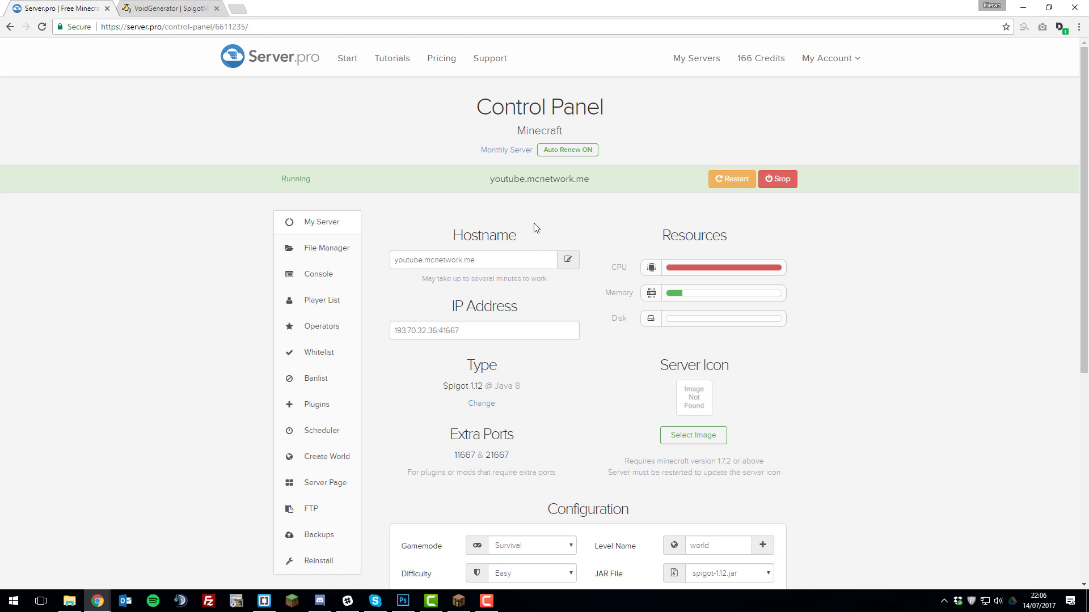
# Search Spigot Plugins for 'Multiverse Core', install the latest version, and restart the server
pyautogui.click(311, 406)
pyautogui.click(559, 266)
pyautogui.click(503, 301)
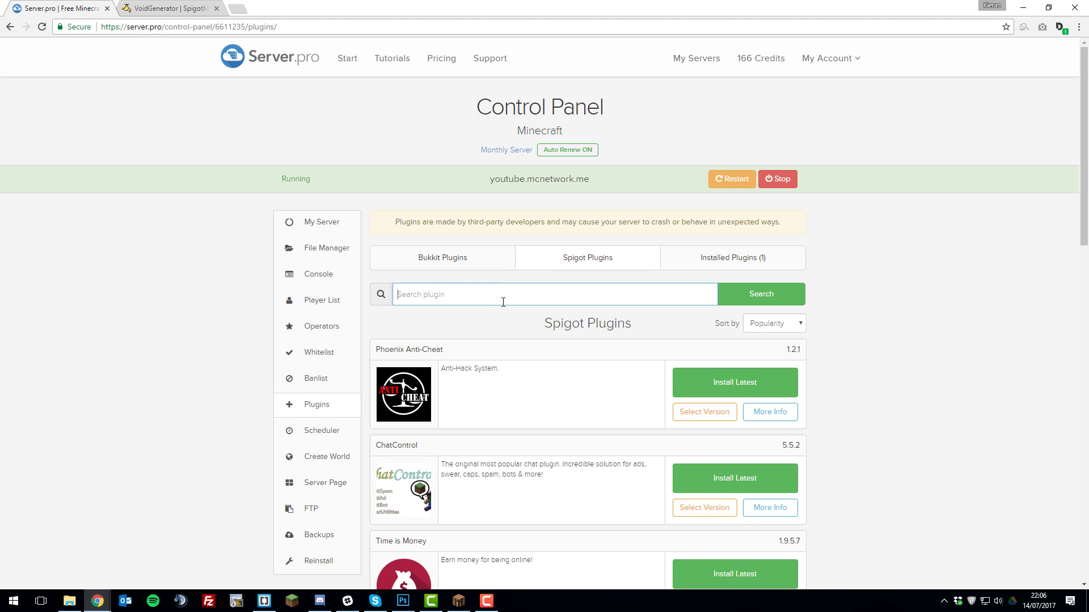
pyautogui.write('Multiverse Core')
pyautogui.click(742, 306)
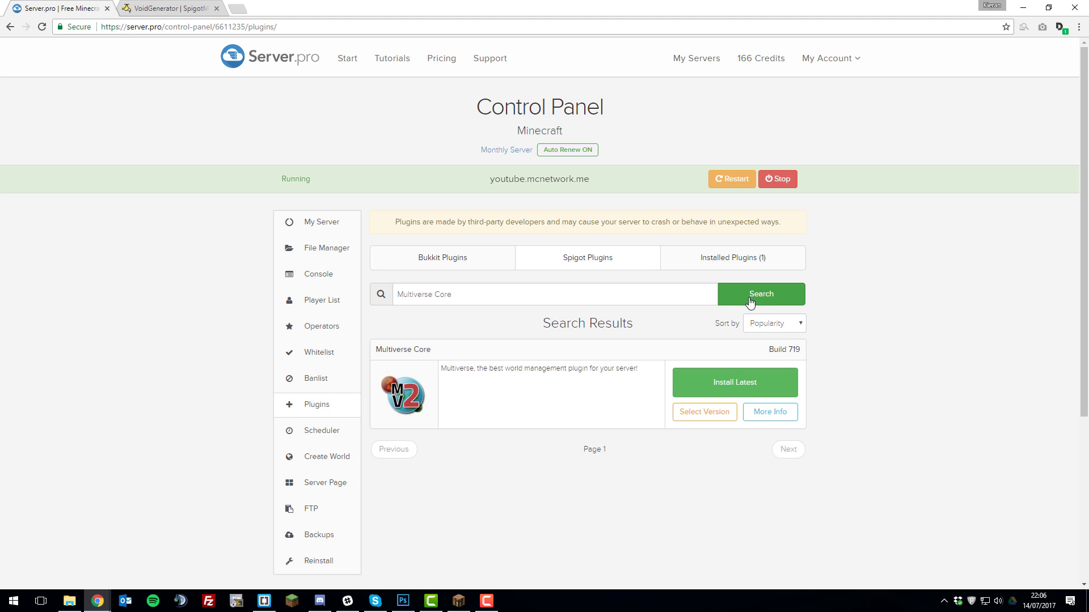
pyautogui.click(737, 384)
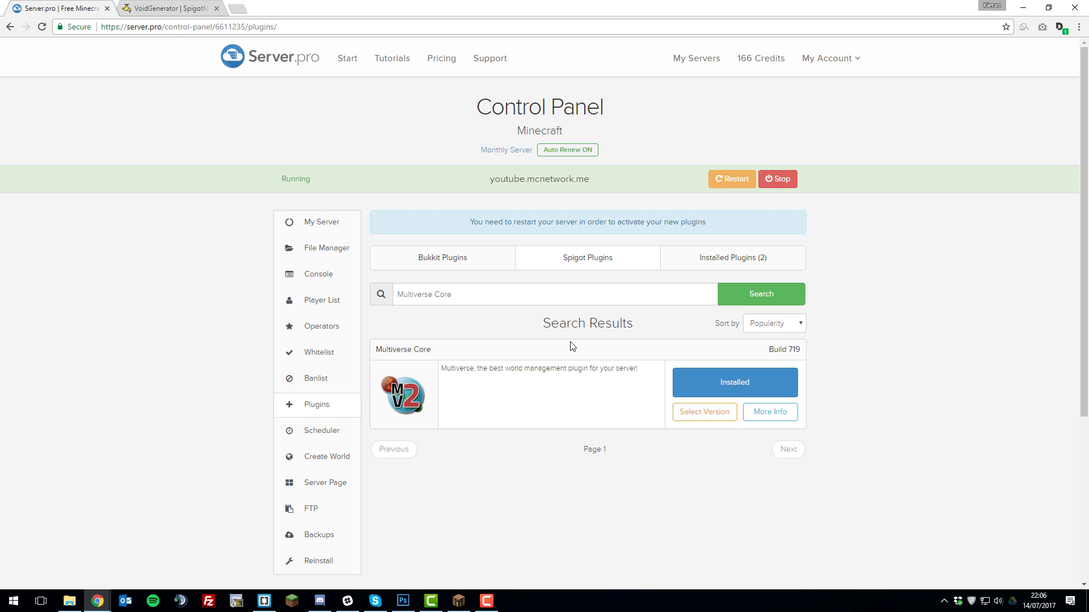
pyautogui.click(717, 182)
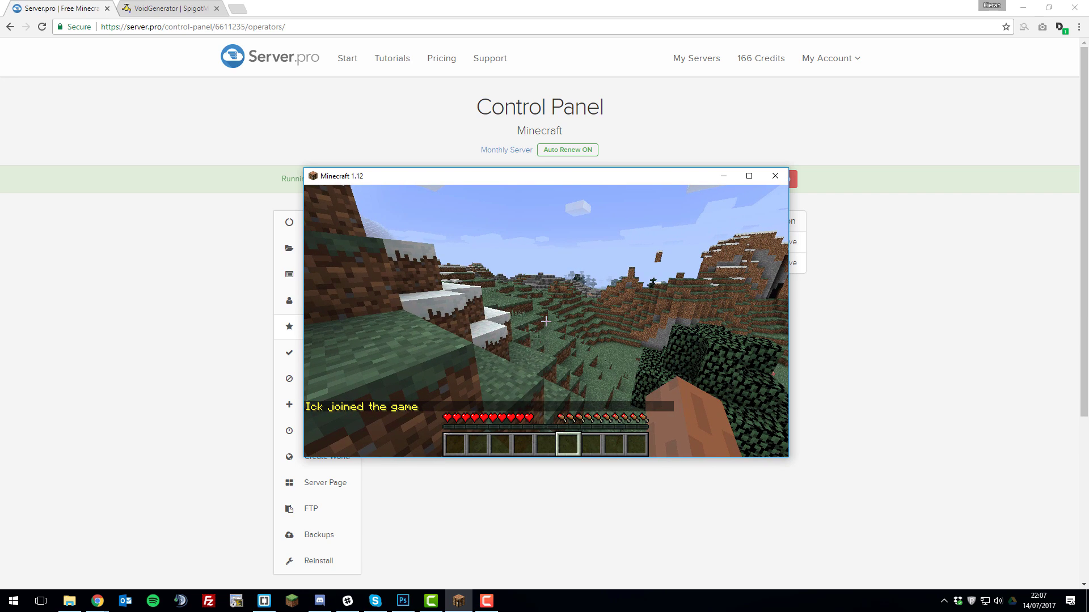
# Run '/mv create voidworld normal -g VoidGenerator -t FLAT' in chat
pyautogui.press('t')
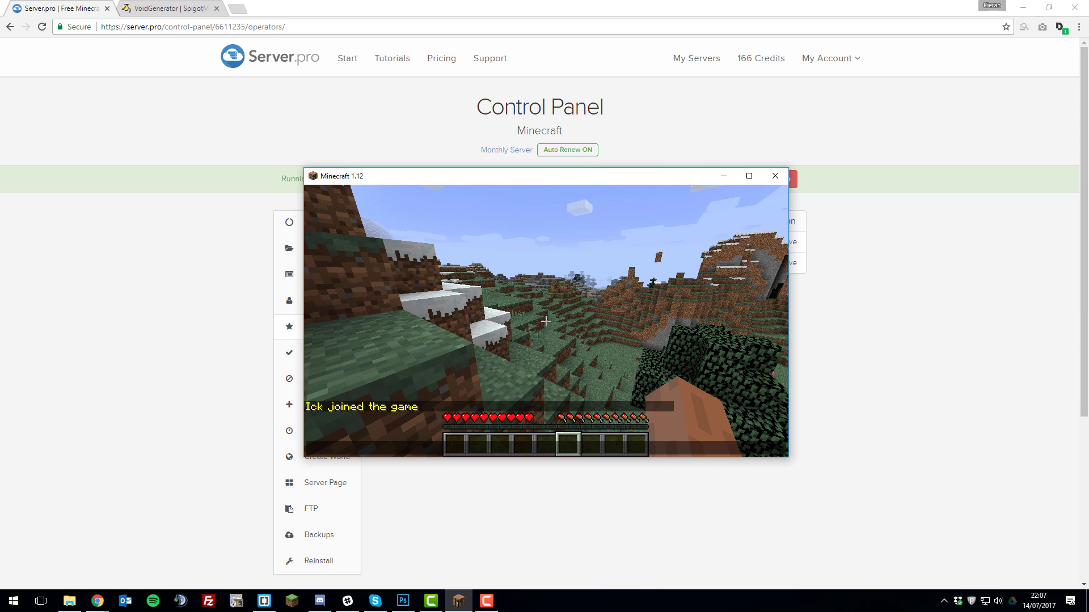
pyautogui.write('/mv create voidworld')
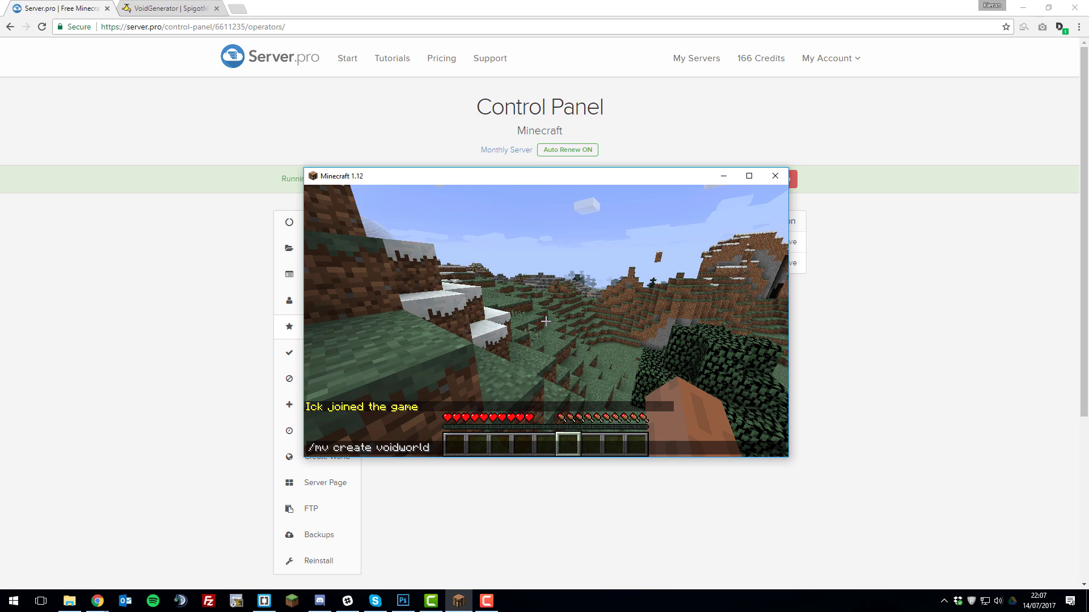
pyautogui.write(' normal -g VoidGenerator -t FLAT')
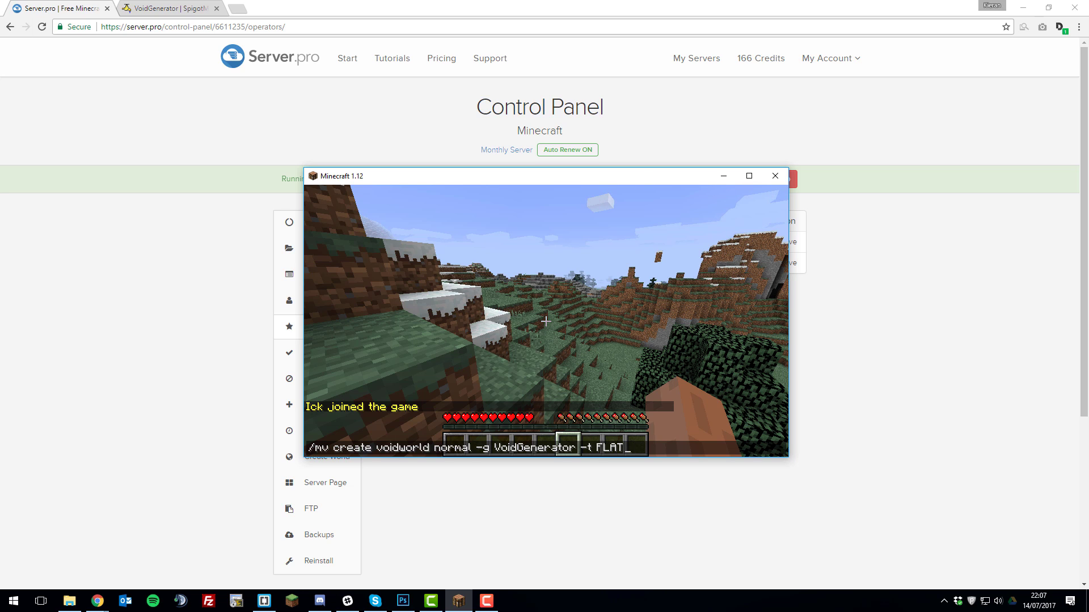
pyautogui.press('Return')
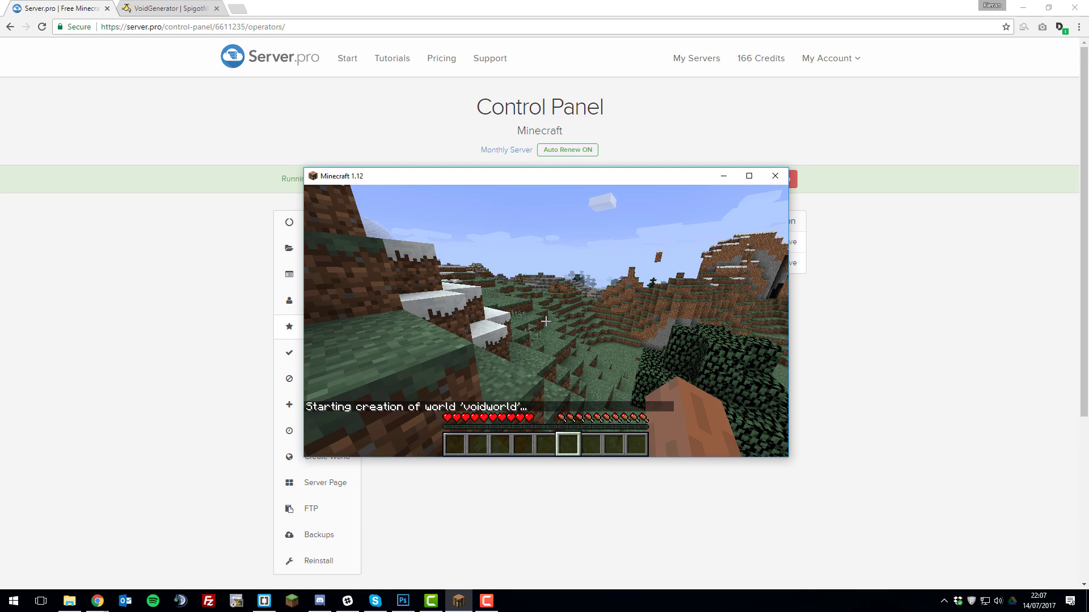
pyautogui.press('w')
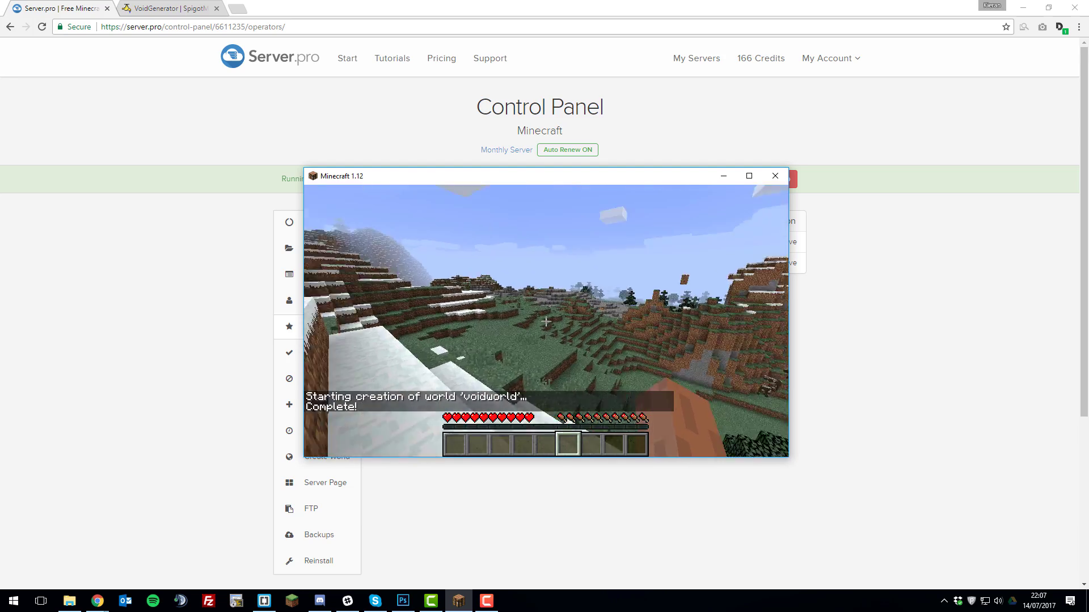
pyautogui.press('w')
pyautogui.write('t/mv')
pyautogui.write('tp')
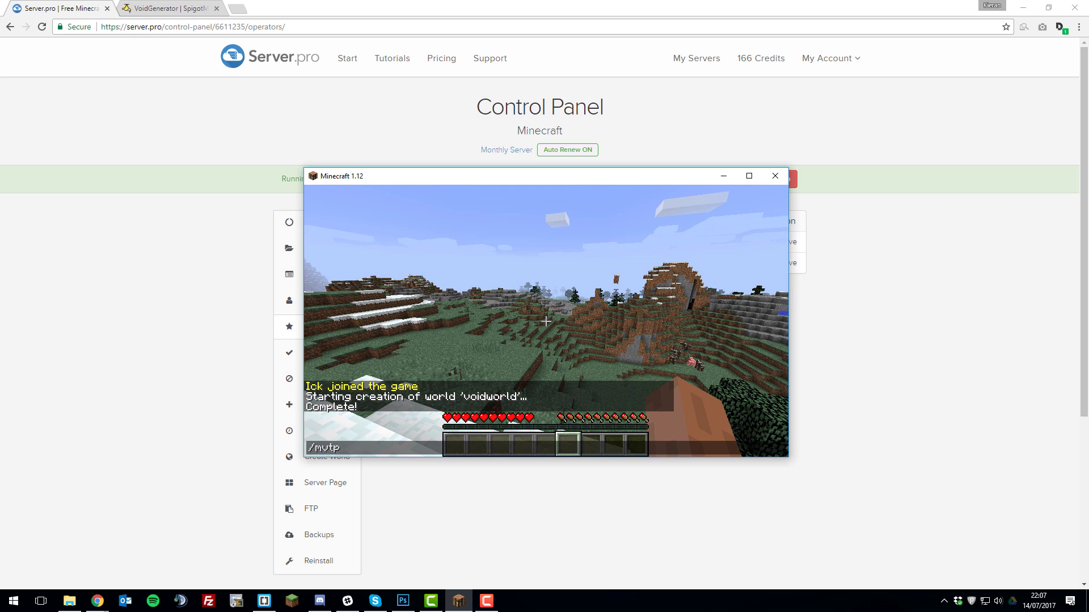
pyautogui.write(' voidworld')
# Teleport into voidworld with the '/mvtp voidworld' command
pyautogui.press('Return')
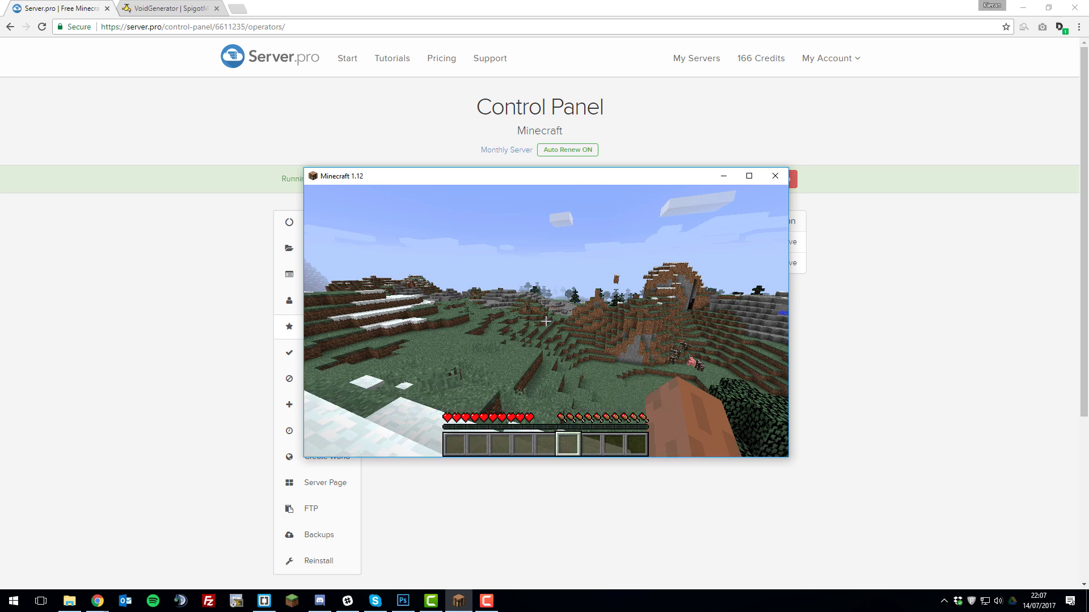